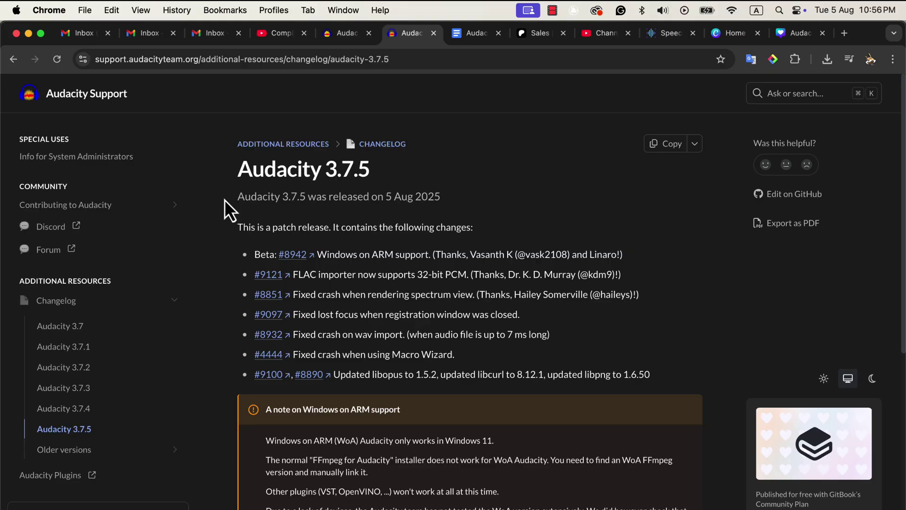
Step: Scroll through the Audacity 3.7.5 changelog, then switch to Audacity's About dialog showing 3.7.5
scroll(225, 199, down, 3)
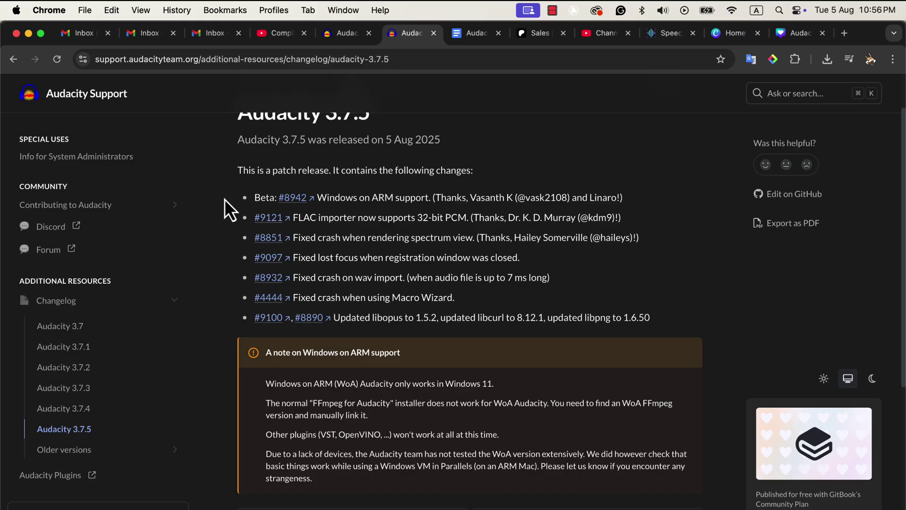
key(super+Tab)
key(super+Tab)
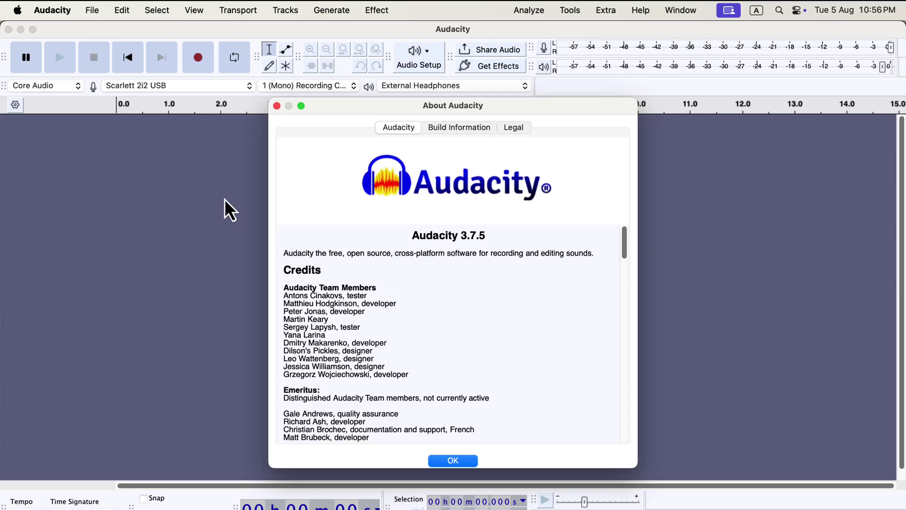
Step: Switch to the browser space and scroll down the EQs and Macro Pack product page
key(ctrl+Right)
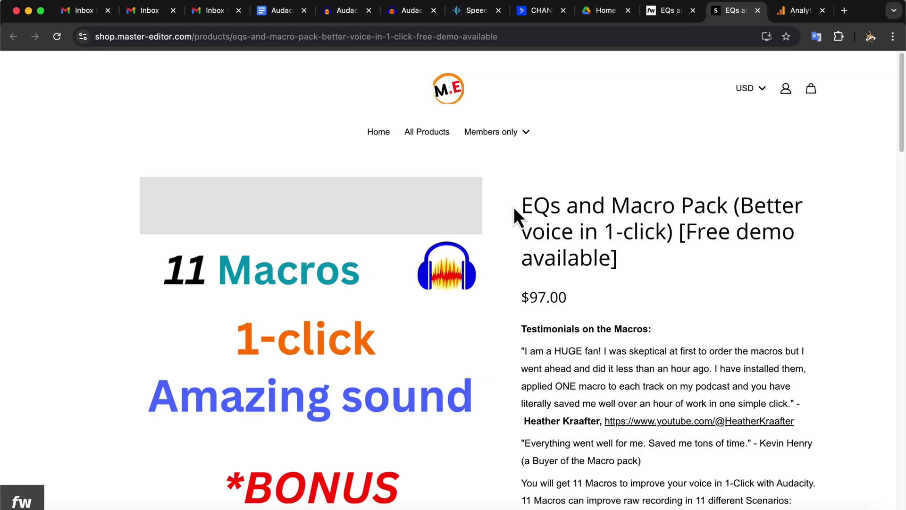
scroll(512, 198, down, 1)
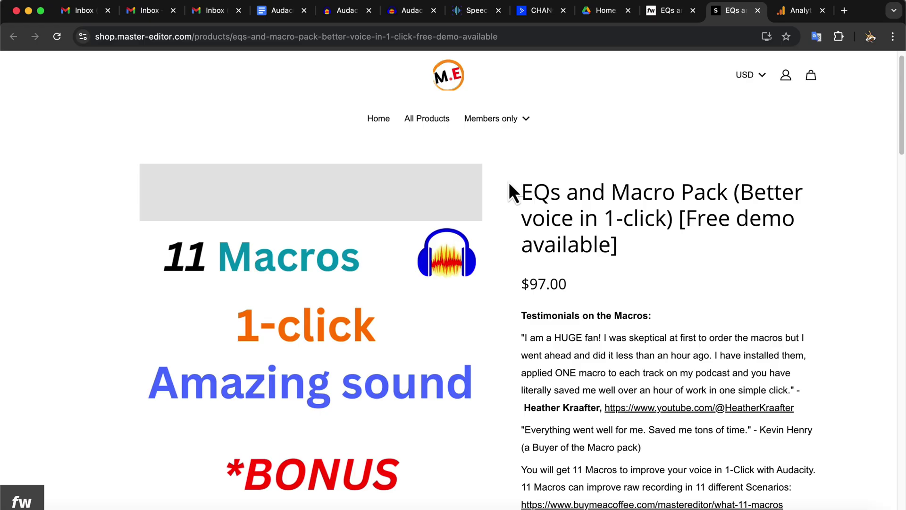
scroll(506, 333, down, 2)
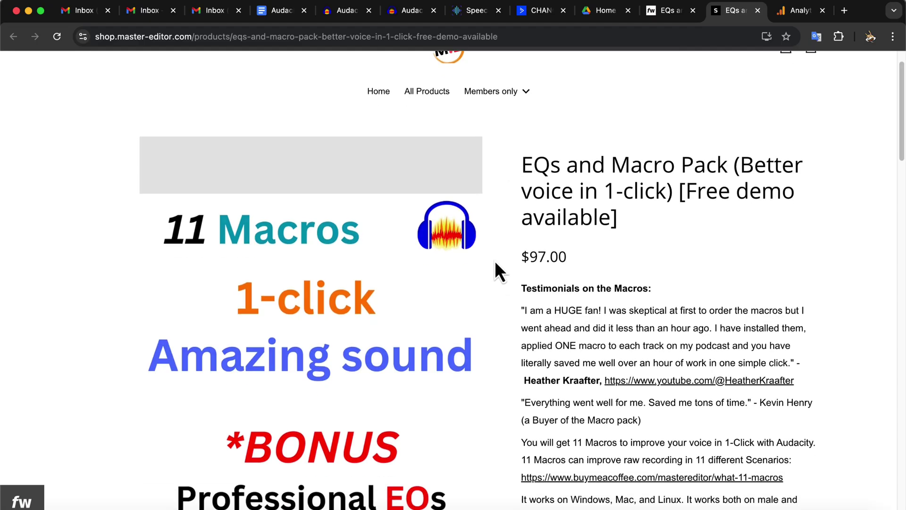
scroll(510, 297, down, 4)
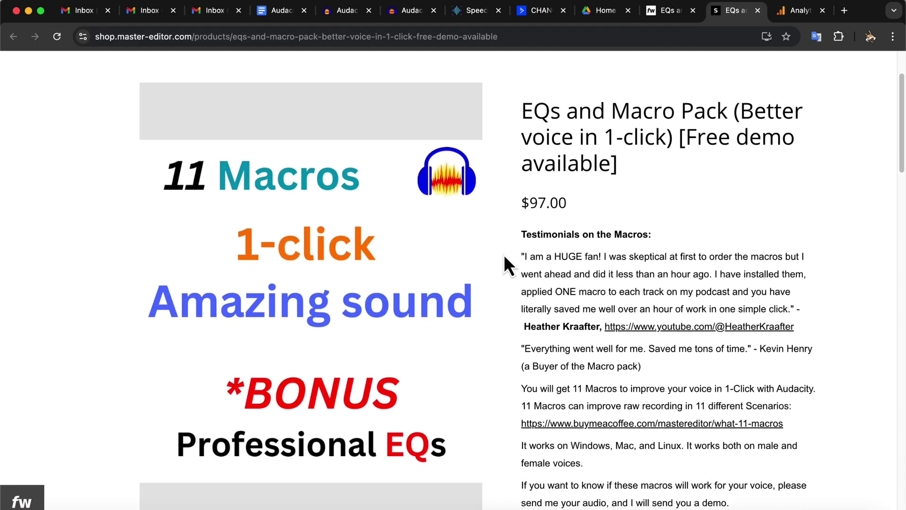
scroll(503, 226, down, 2)
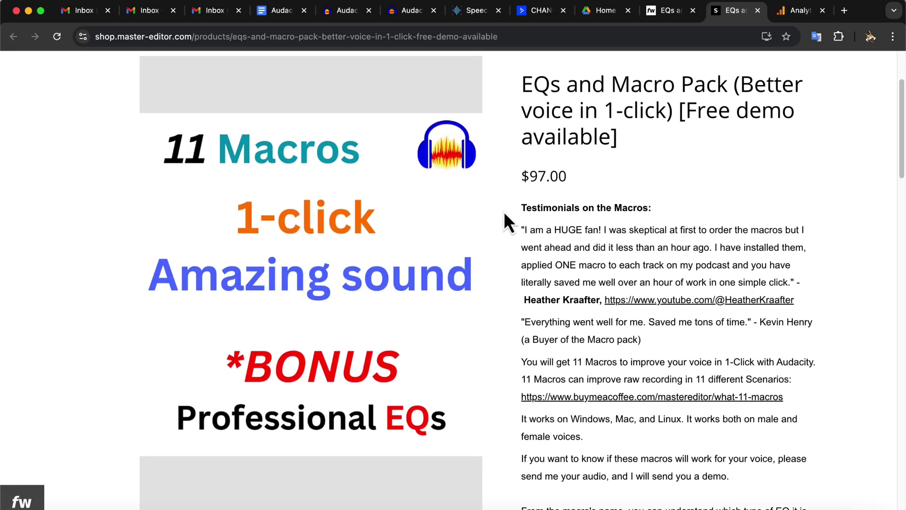
scroll(504, 214, down, 10)
scroll(504, 214, down, 4)
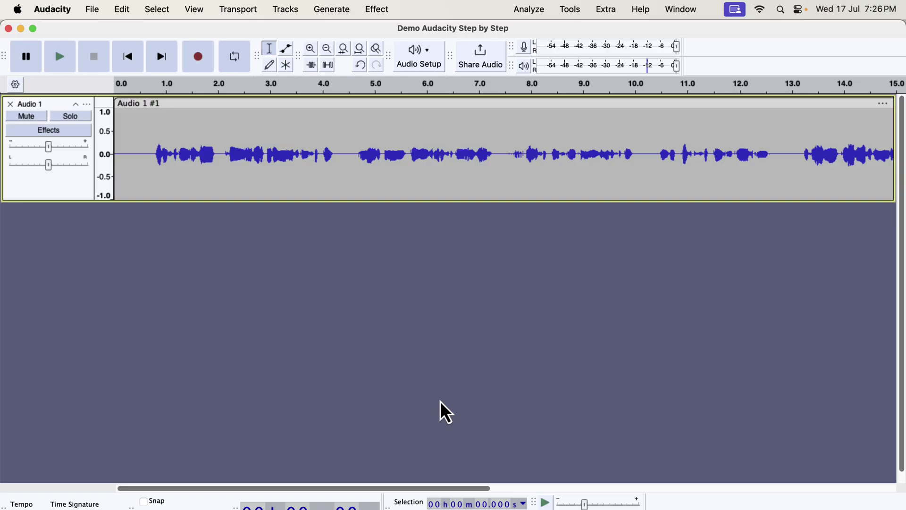
Step: Play the Audio 1 recording from about 0.5 s, stop around seven seconds, and reset the selection
click(142, 147)
key(space)
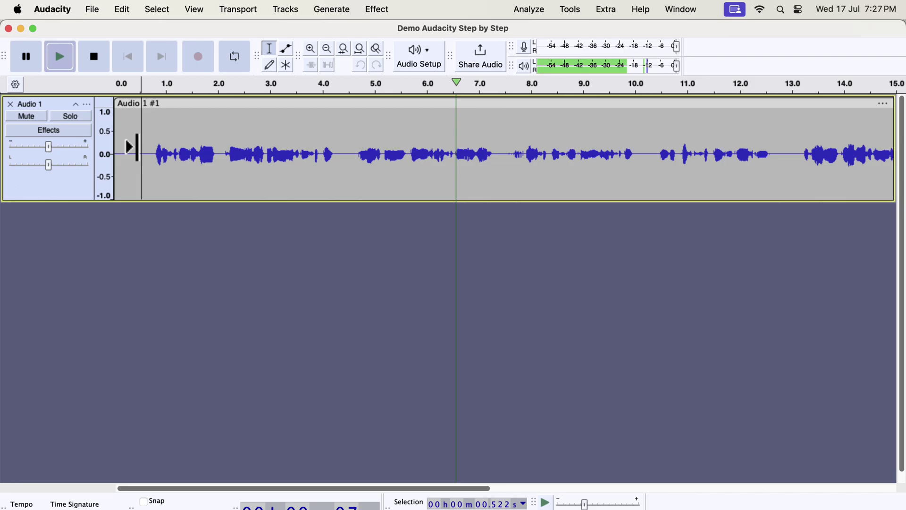
key(space)
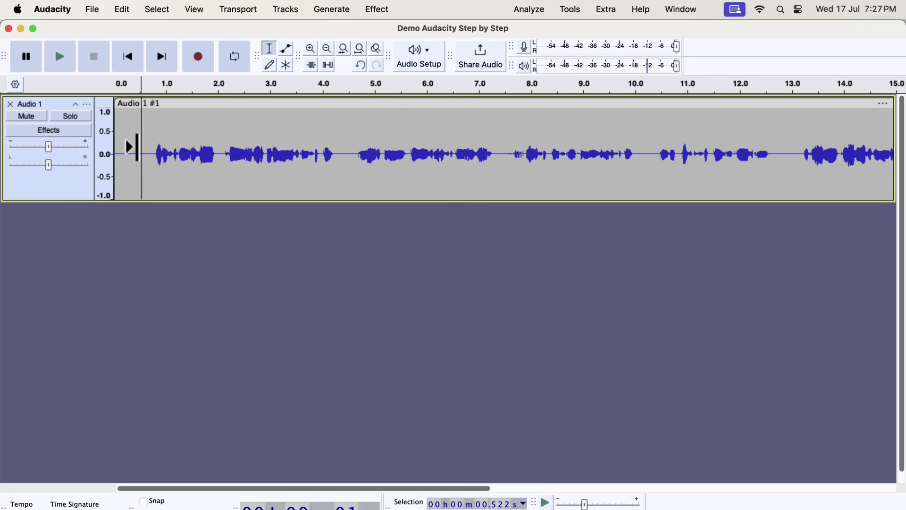
click(141, 147)
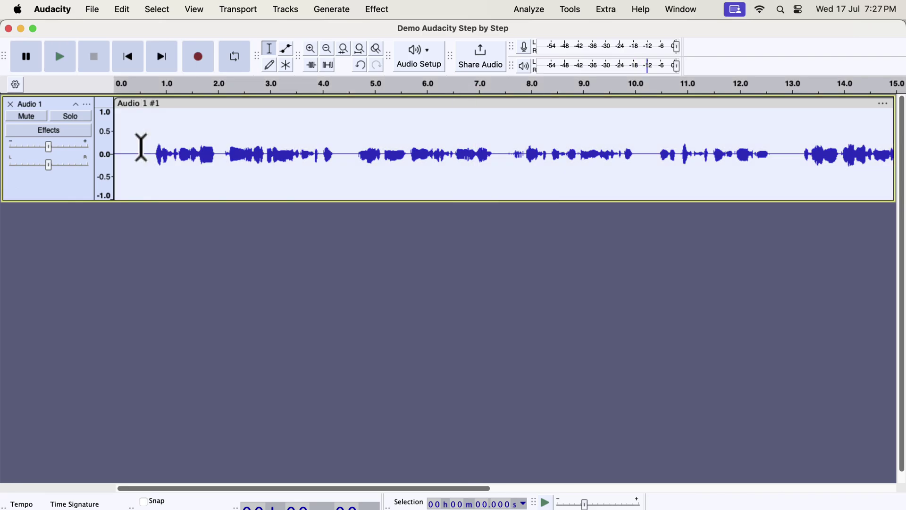
Step: Duplicate the Audio 1 track, select the bottom copy, and show the Tools > Apply Macro list
click(126, 14)
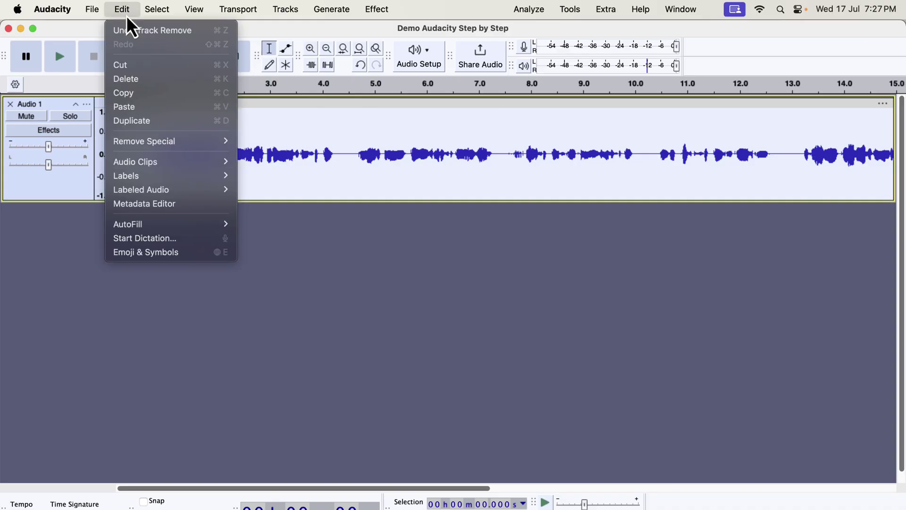
click(133, 121)
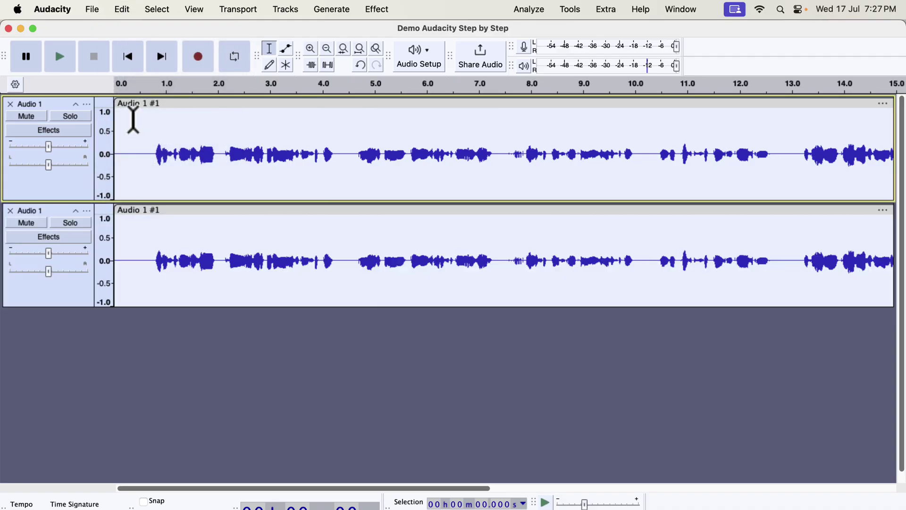
click(144, 264)
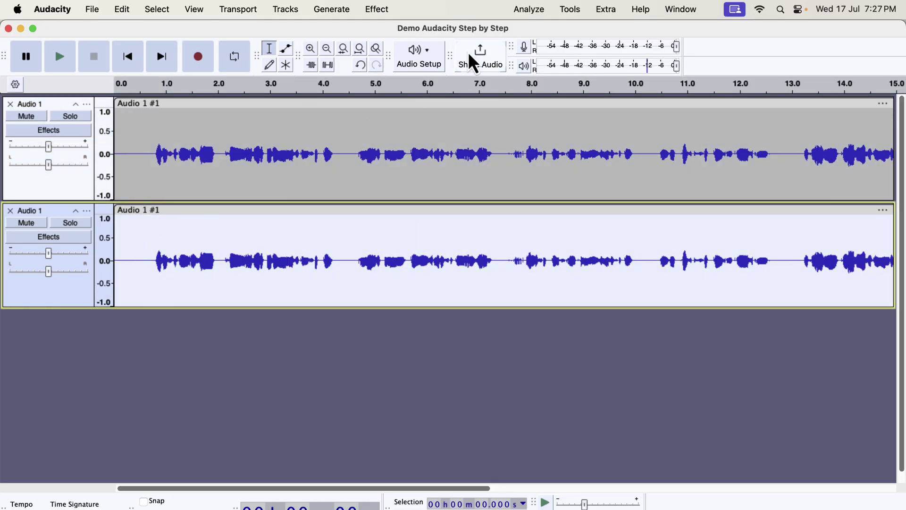
click(573, 13)
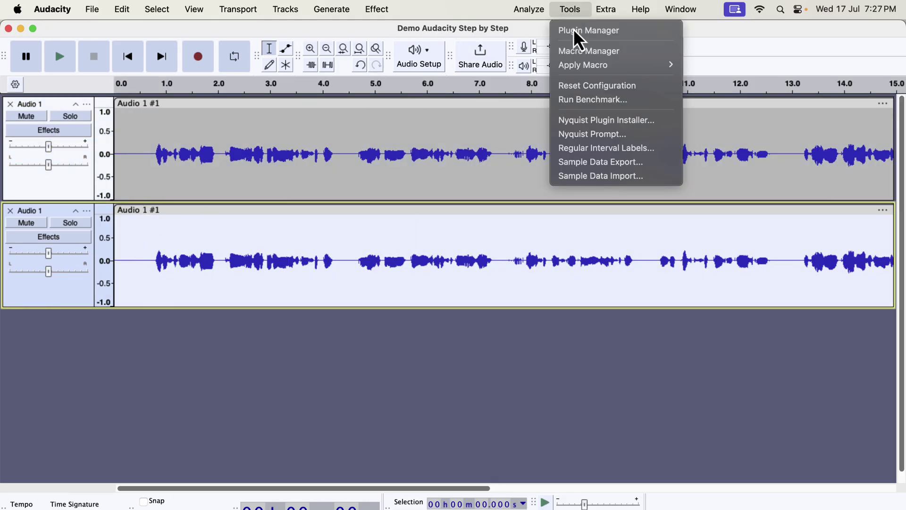
mouse_move(578, 64)
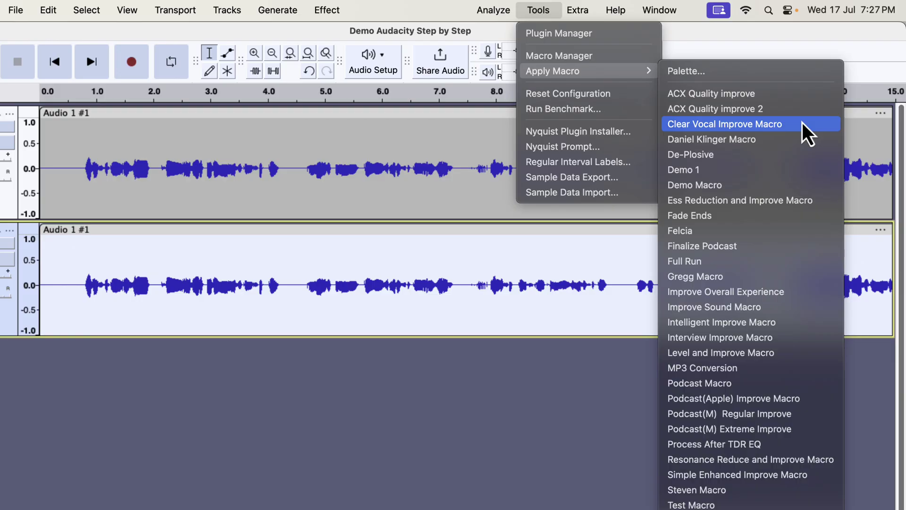
Step: Apply the Clear Vocal Improve Macro to the copy, then play the soloed original track
click(802, 123)
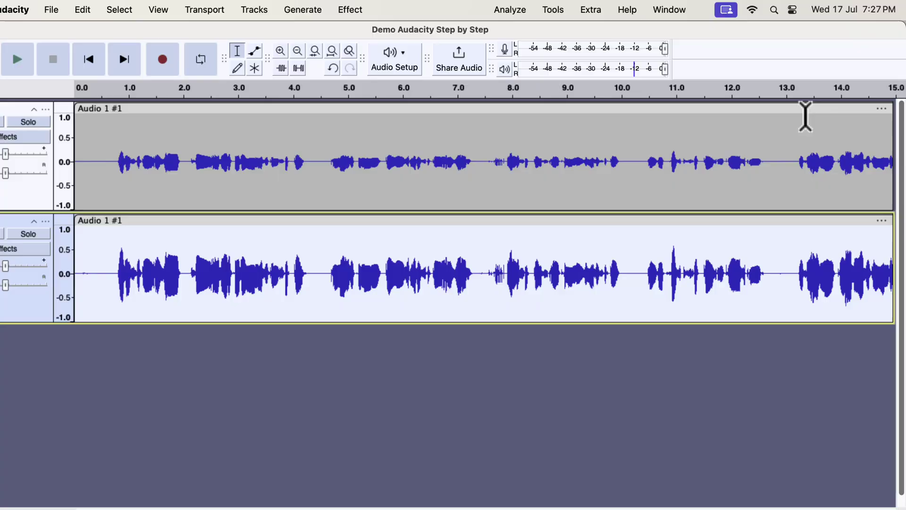
click(50, 119)
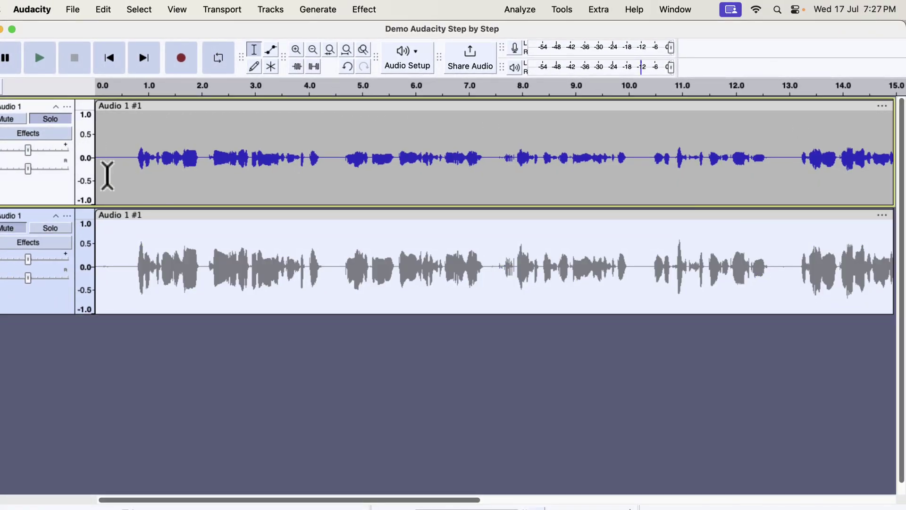
click(106, 182)
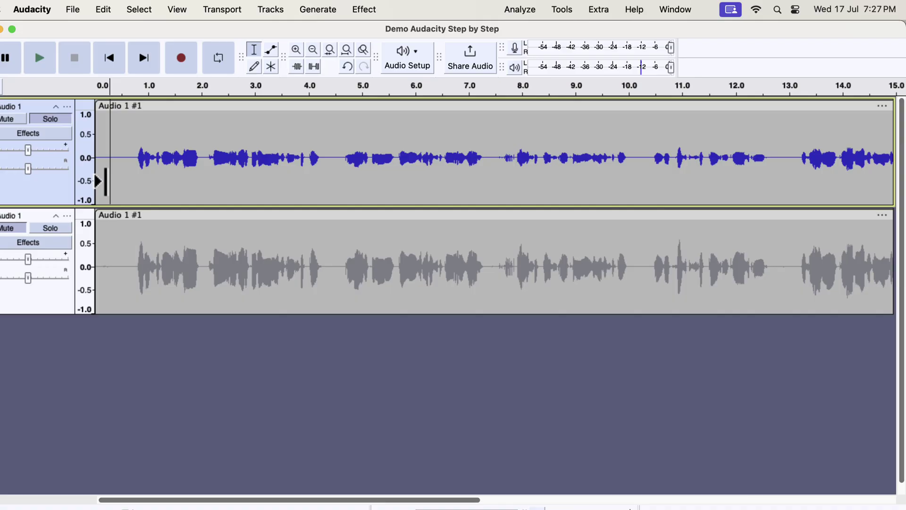
key(space)
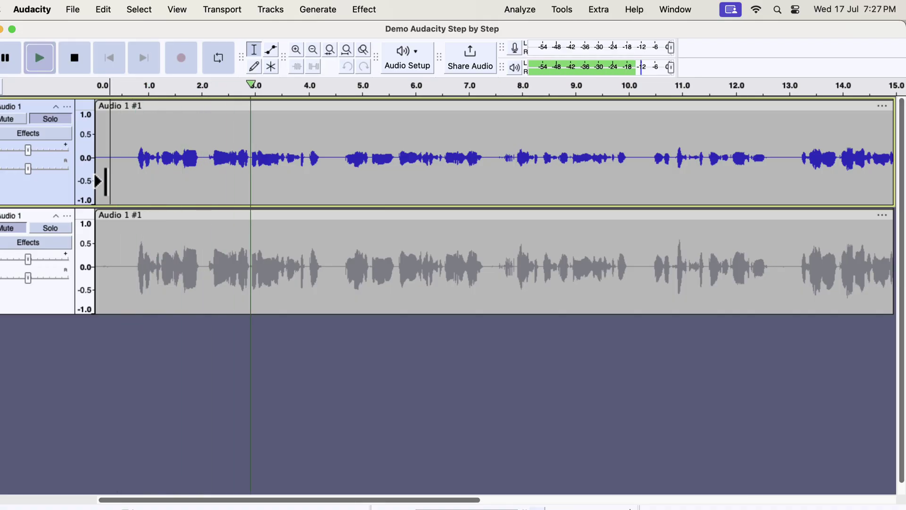
key(space)
Step: Solo and play the improved copy, switching back to the original for comparison, then stop
click(69, 230)
key(space)
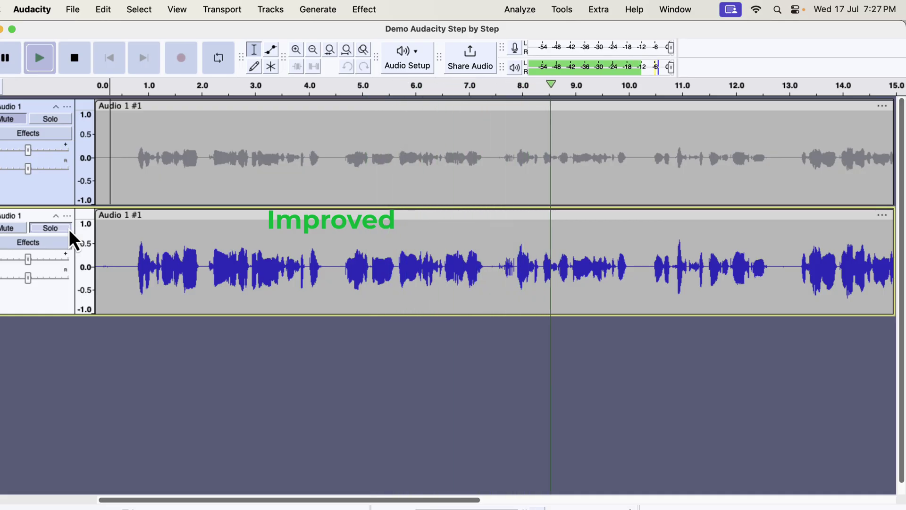
click(64, 121)
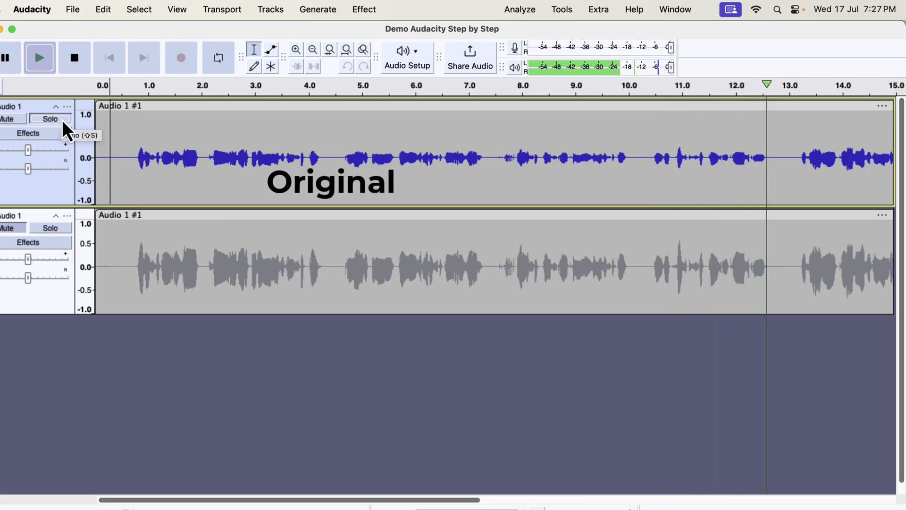
click(62, 121)
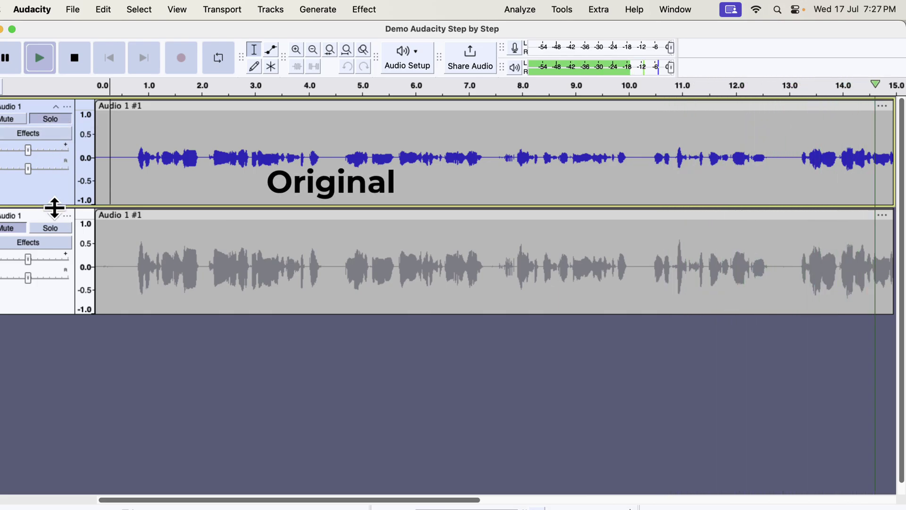
click(56, 228)
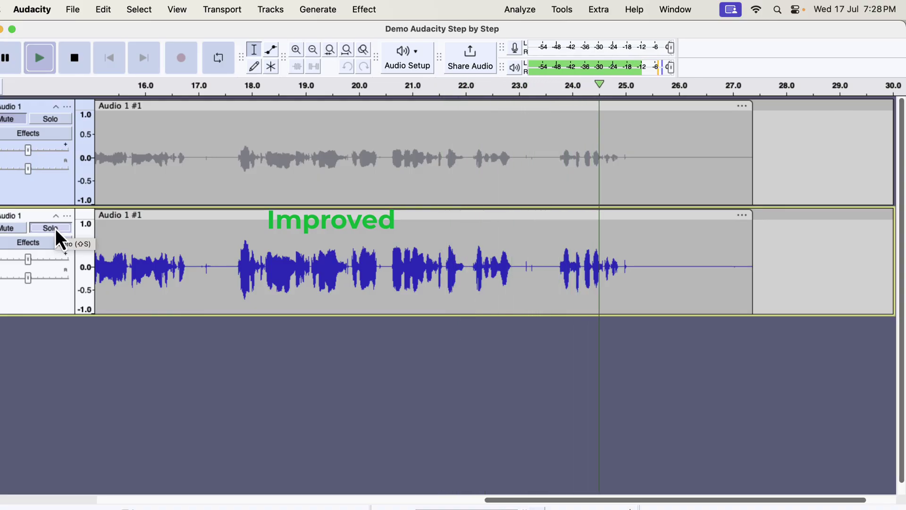
key(space)
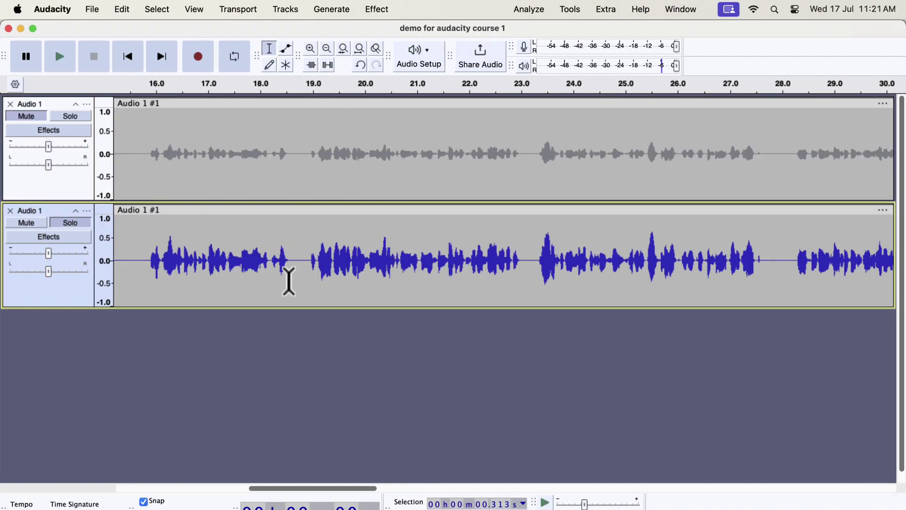
Step: Start a macro import from Tools > Macro Manager and browse to Macros and EQs > Macros
click(578, 13)
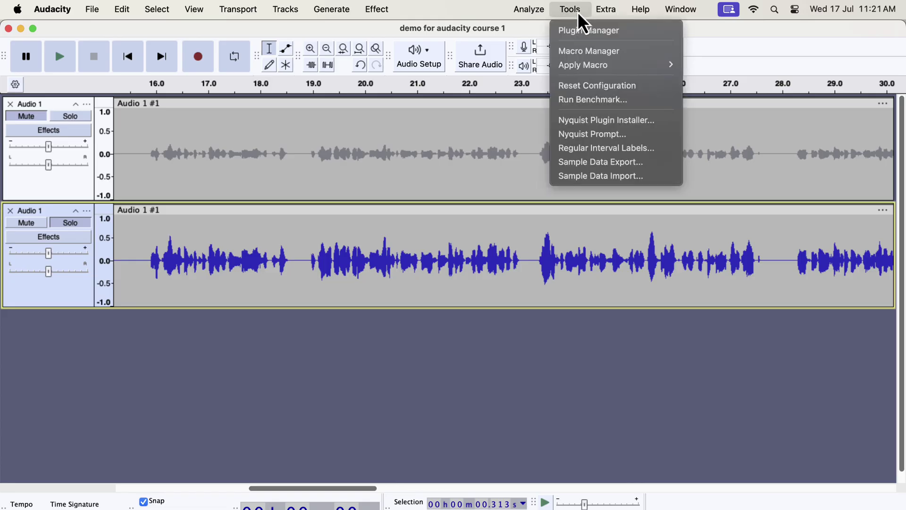
click(576, 52)
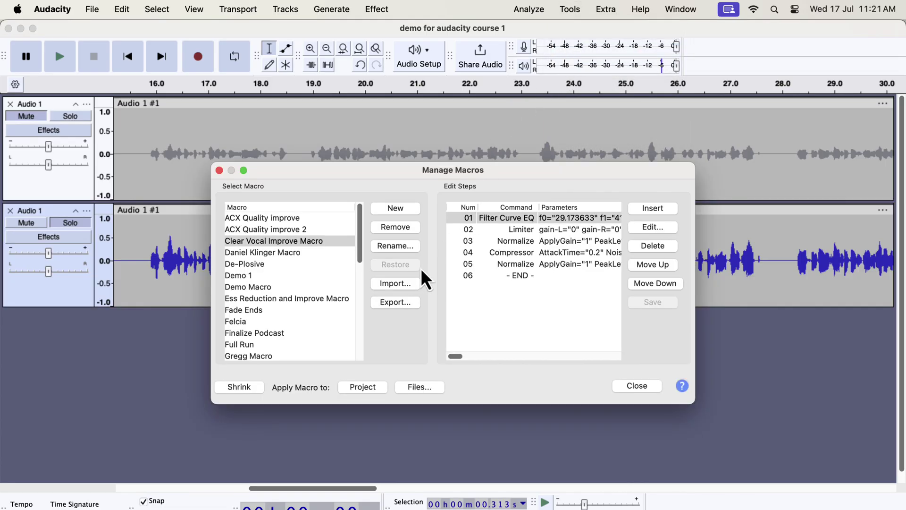
click(404, 285)
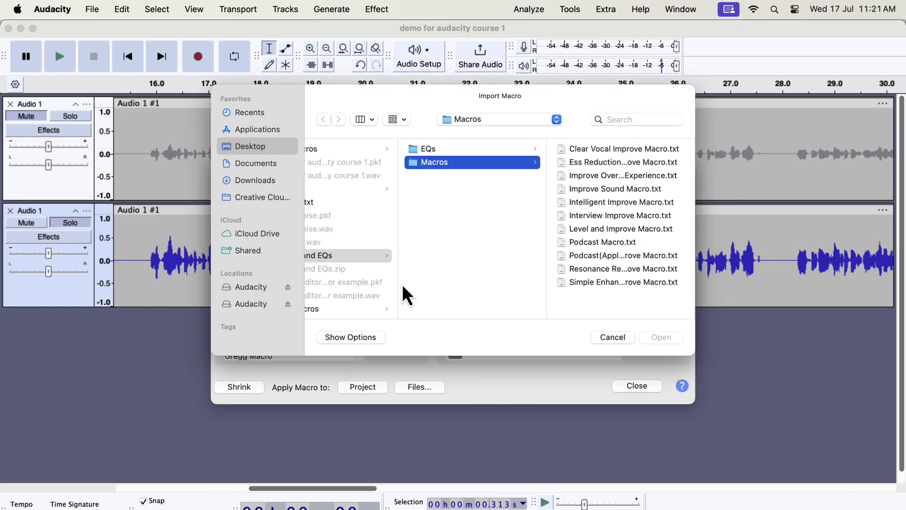
scroll(391, 276, left, 3)
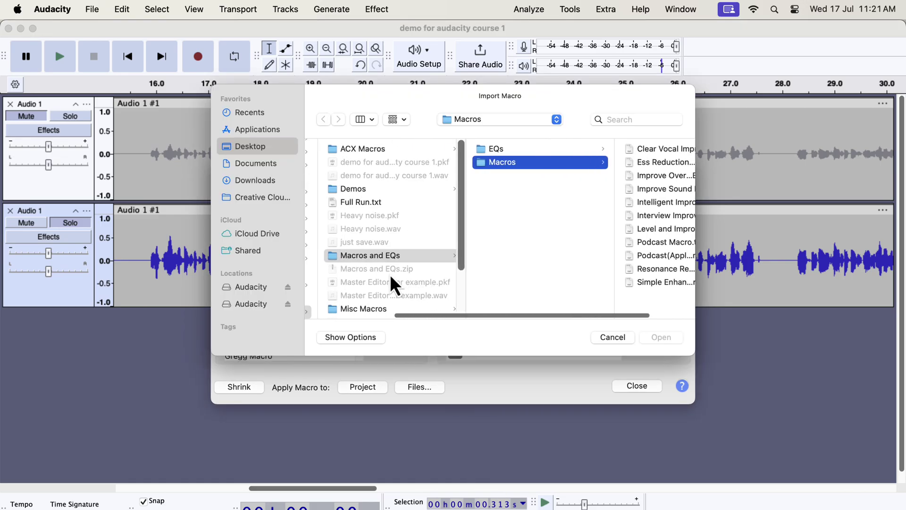
click(386, 257)
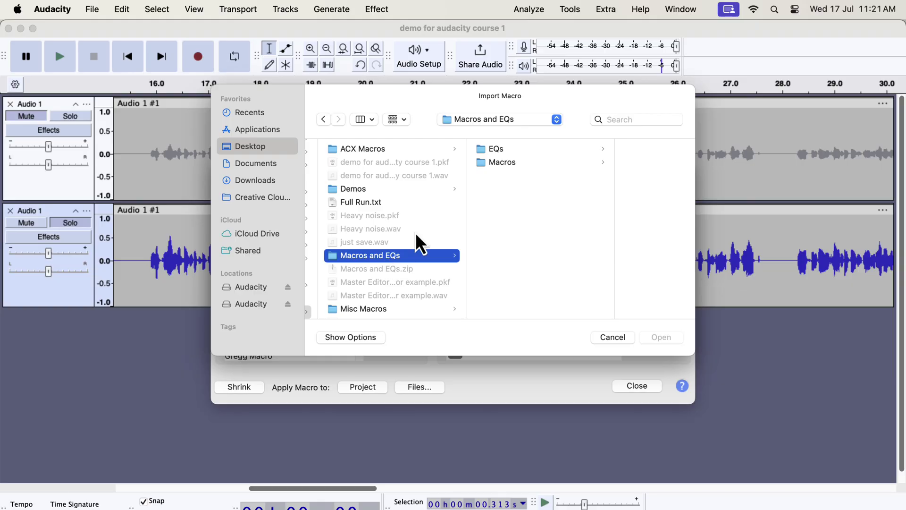
click(506, 167)
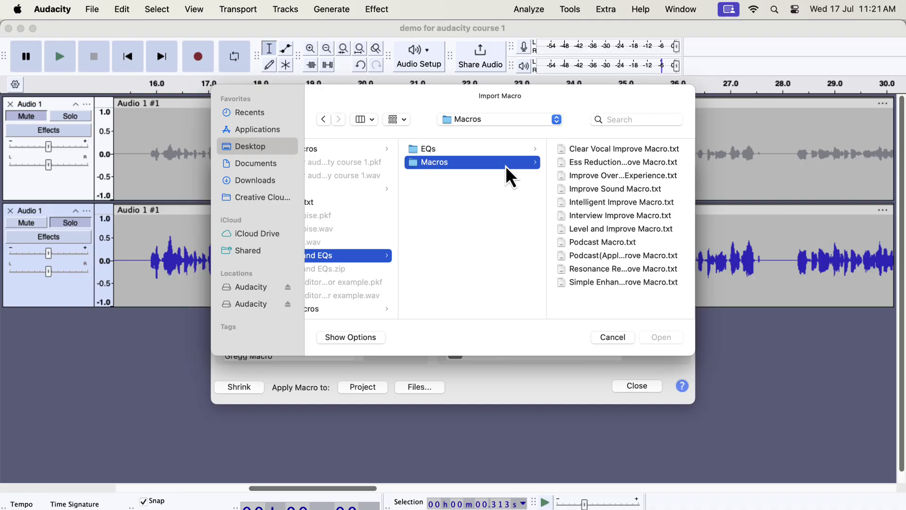
Step: Import Clear Vocal Improve Macro.txt, replacing the existing version
click(588, 149)
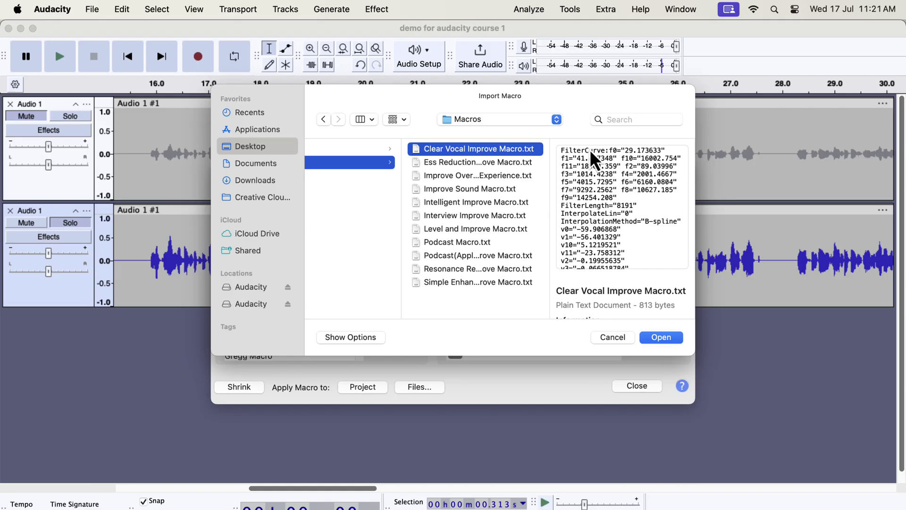
click(656, 338)
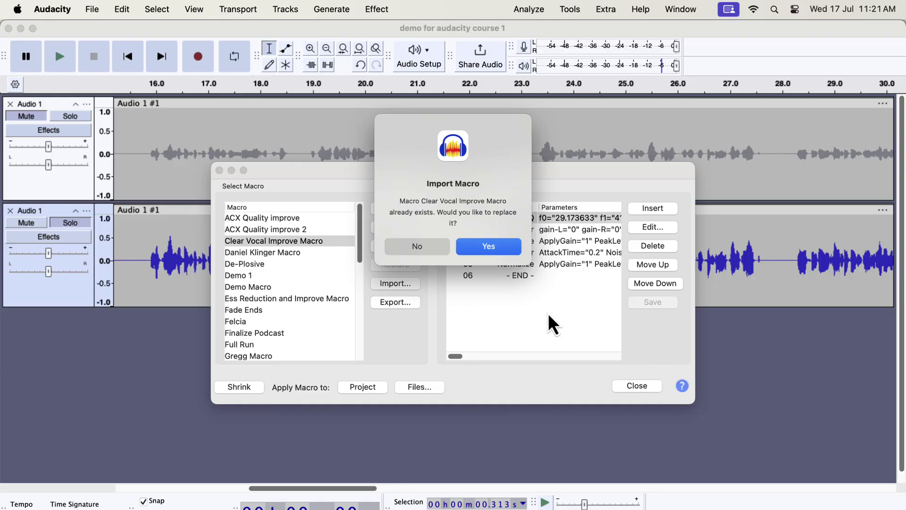
click(476, 246)
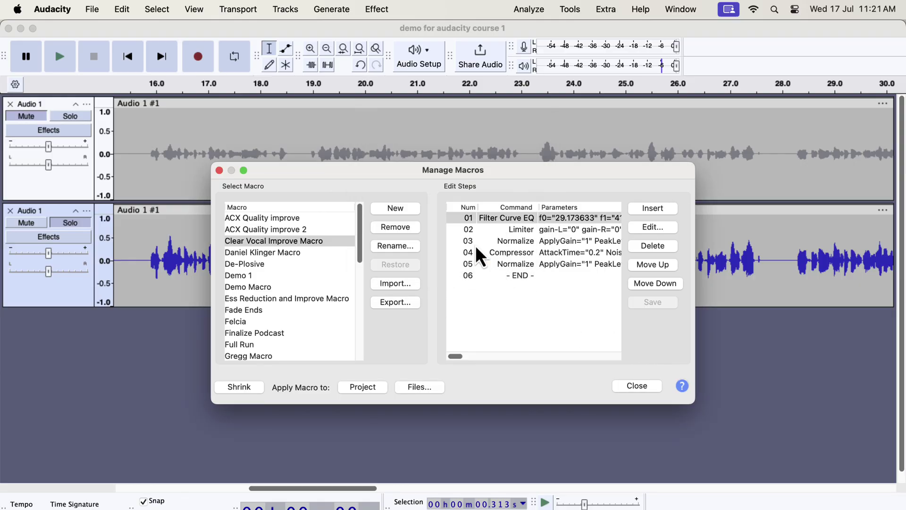
click(326, 241)
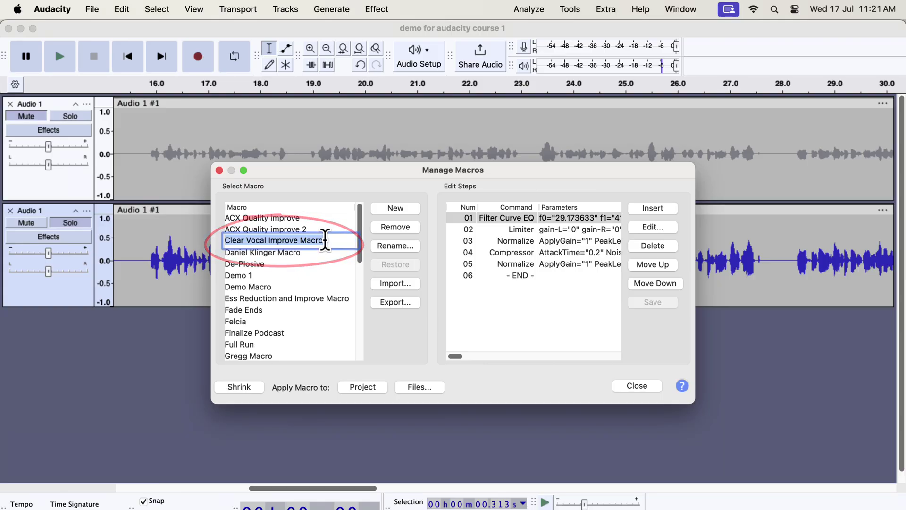
Step: Import the Ess Reduction and Improve Macro file, replacing the existing version
click(378, 285)
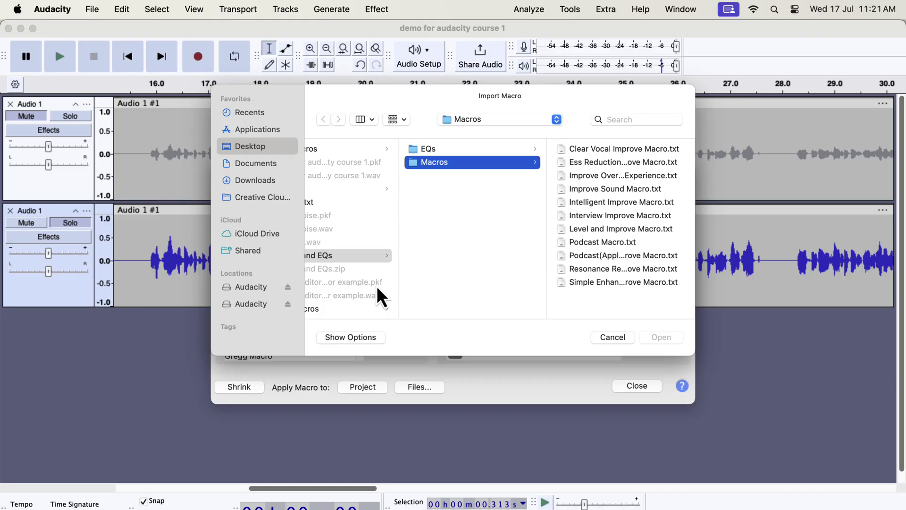
click(627, 163)
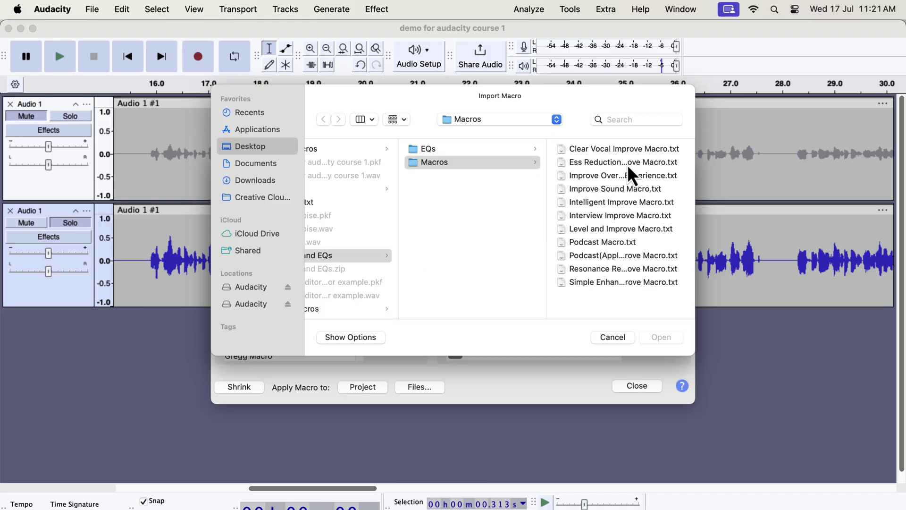
click(663, 337)
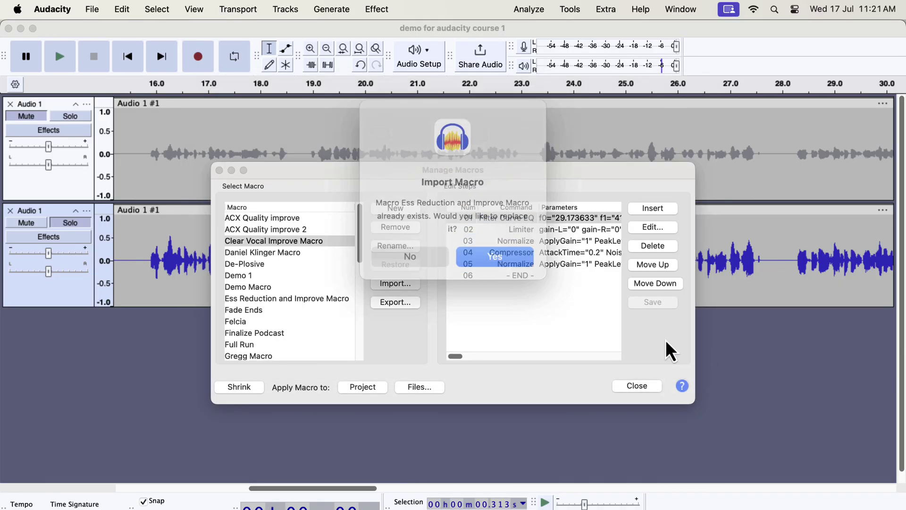
click(489, 247)
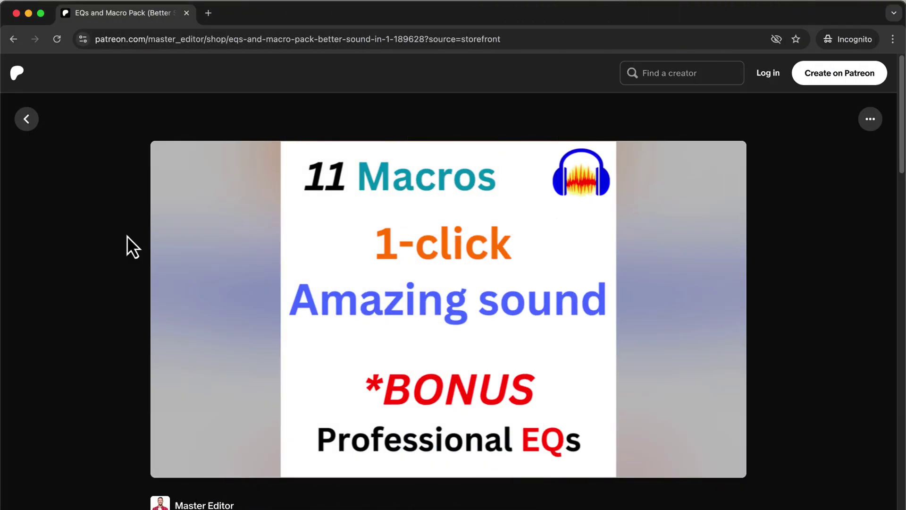
Step: Scroll through the Patreon description of the $97 EQs and Macro Pack
scroll(127, 236, down, 5)
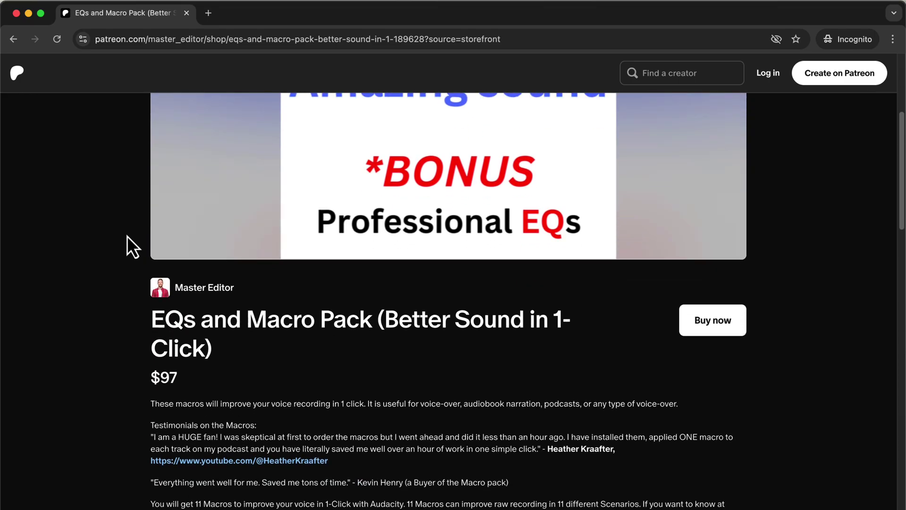
scroll(127, 236, down, 6)
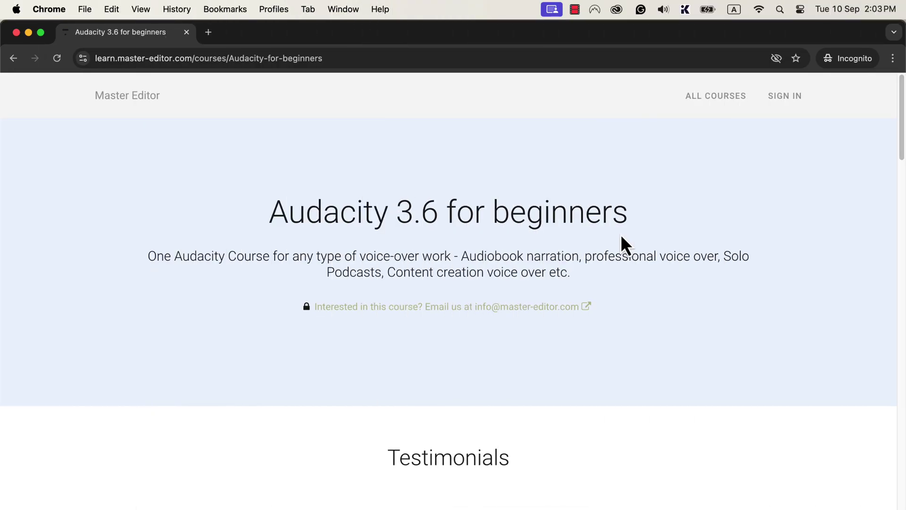
Step: Scroll the Audacity 3.6 for beginners page down to its Course curriculum section
scroll(621, 234, down, 6)
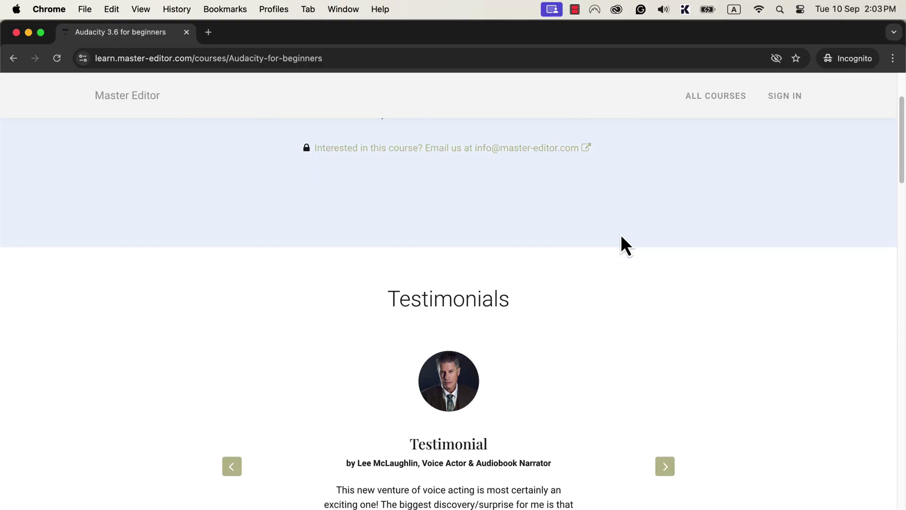
scroll(621, 234, down, 10)
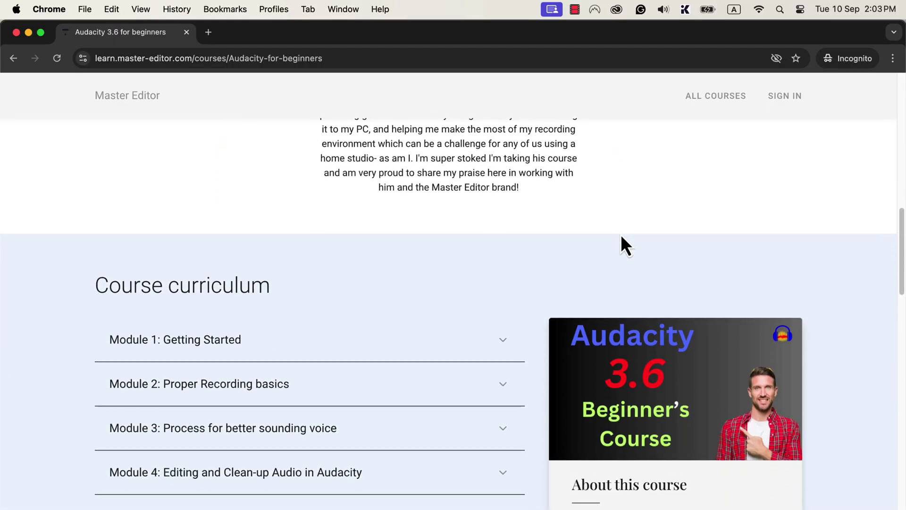